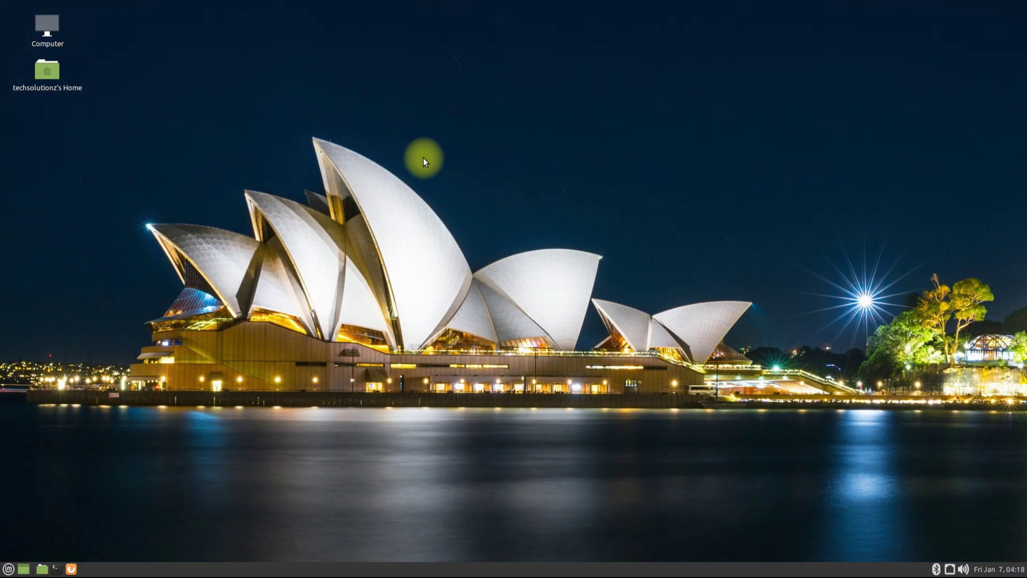
# Run screenfetch in a terminal to confirm the system is Linux Mint 20.2 Uma, then exit.
pyautogui.click(60, 565)
pyautogui.write('sc')
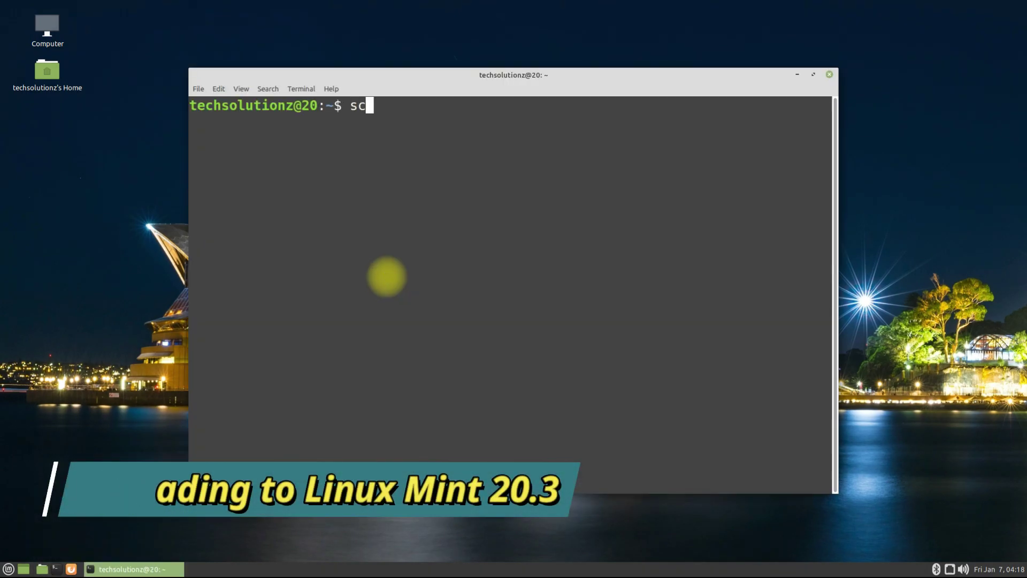
pyautogui.write('reenfetch')
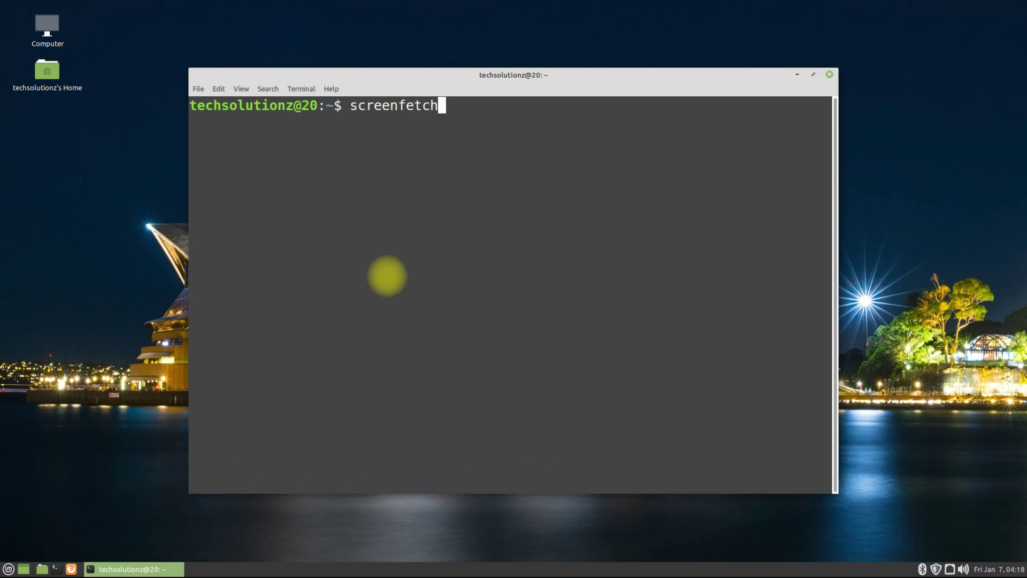
pyautogui.press('Return')
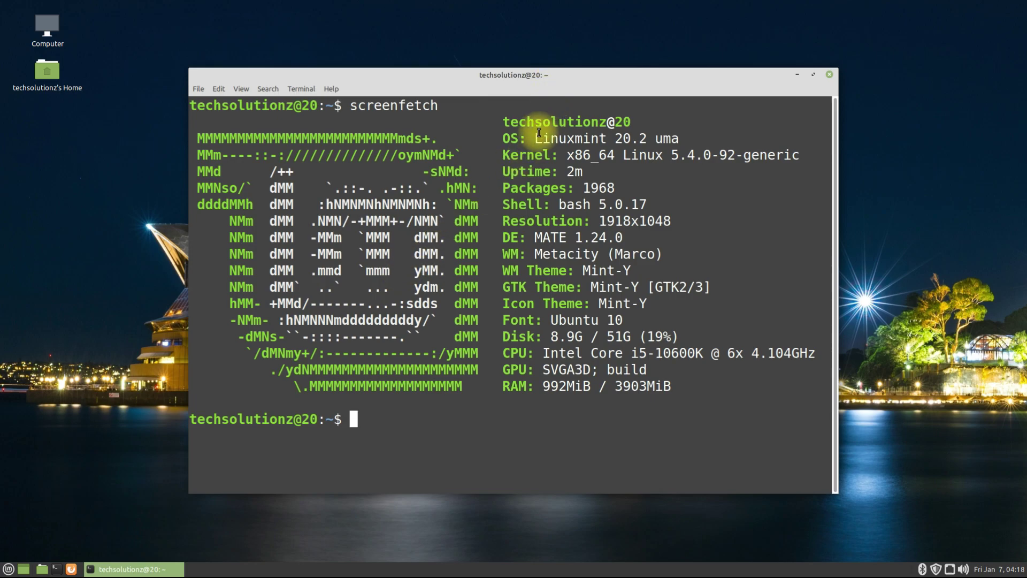
pyautogui.moveTo(535, 138); pyautogui.dragTo(679, 140)
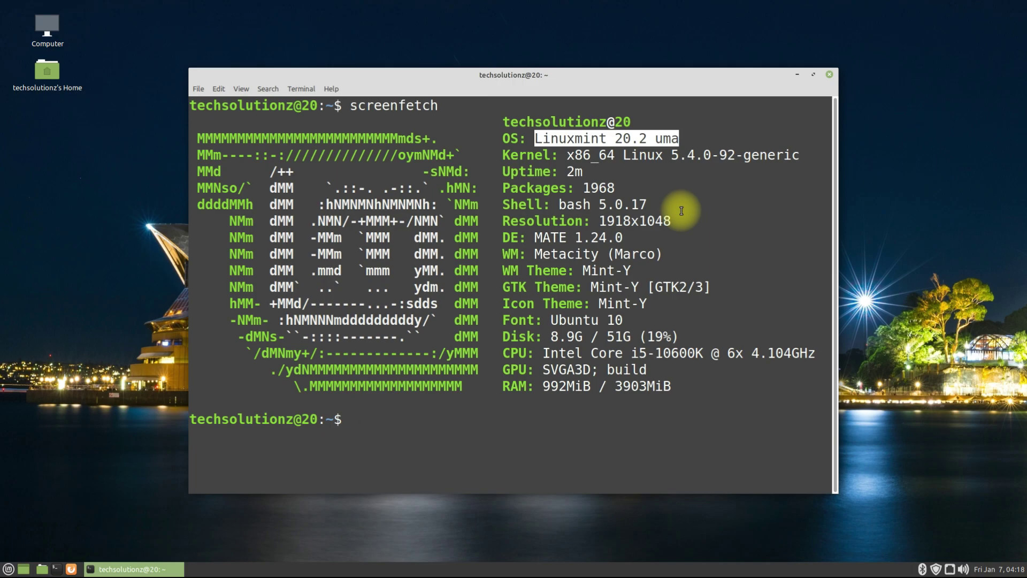
pyautogui.click(494, 426)
pyautogui.write('exit')
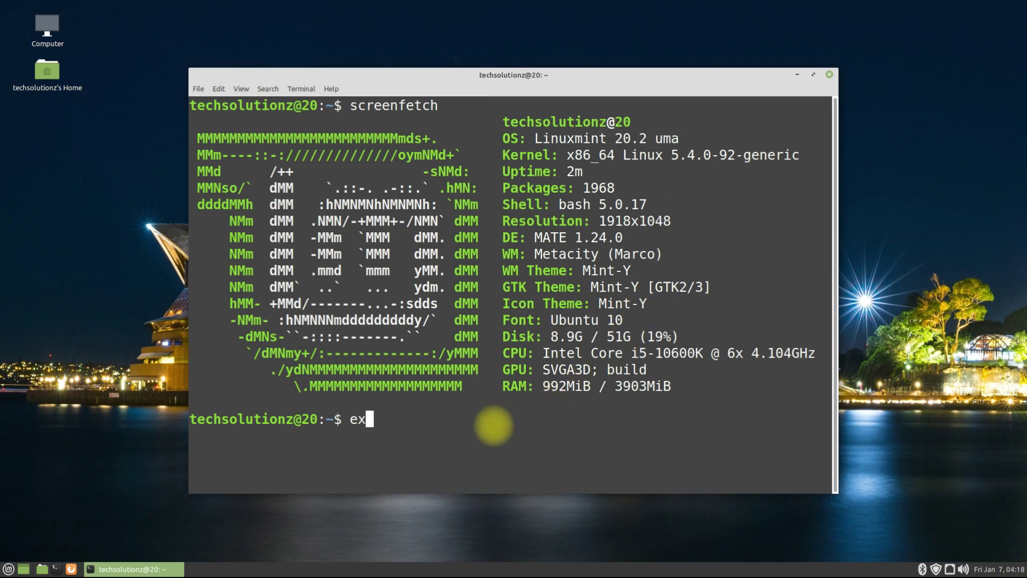
pyautogui.press('Return')
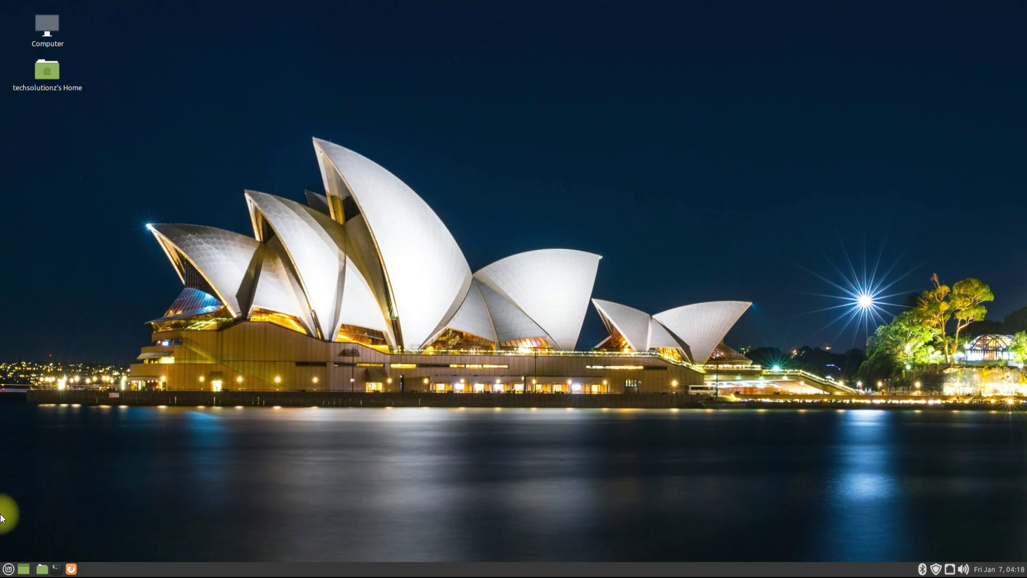
# Launch Update Manager from the menu and choose Edit > Upgrade to Linux Mint 20.3 Una.
pyautogui.click(7, 569)
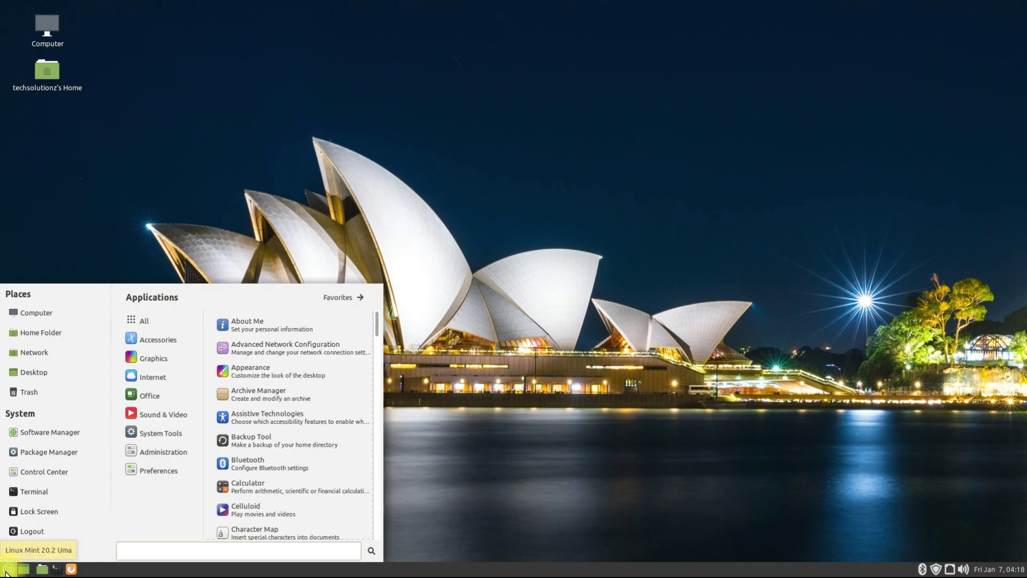
pyautogui.moveTo(161, 454)
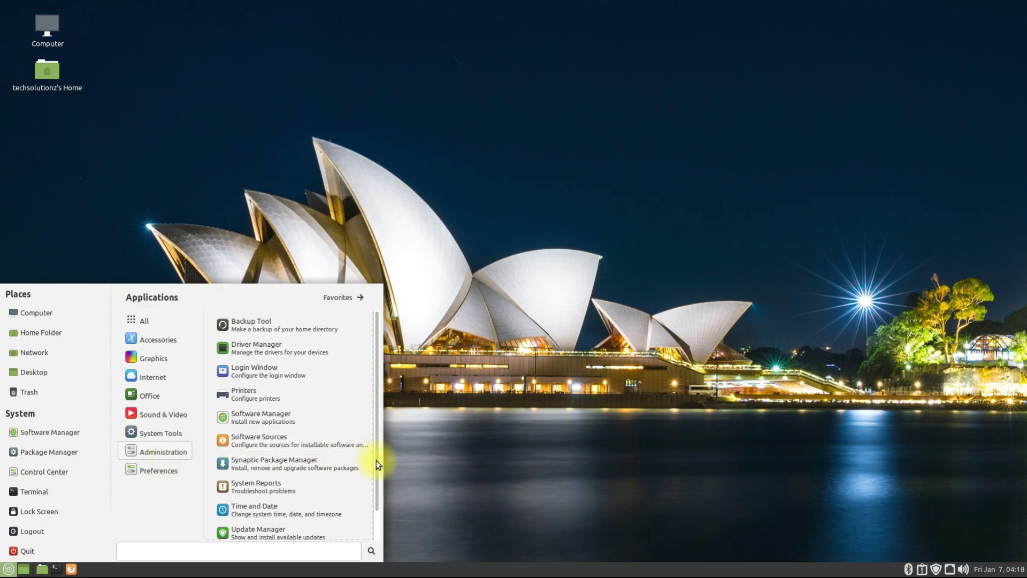
pyautogui.moveTo(377, 460); pyautogui.dragTo(385, 509)
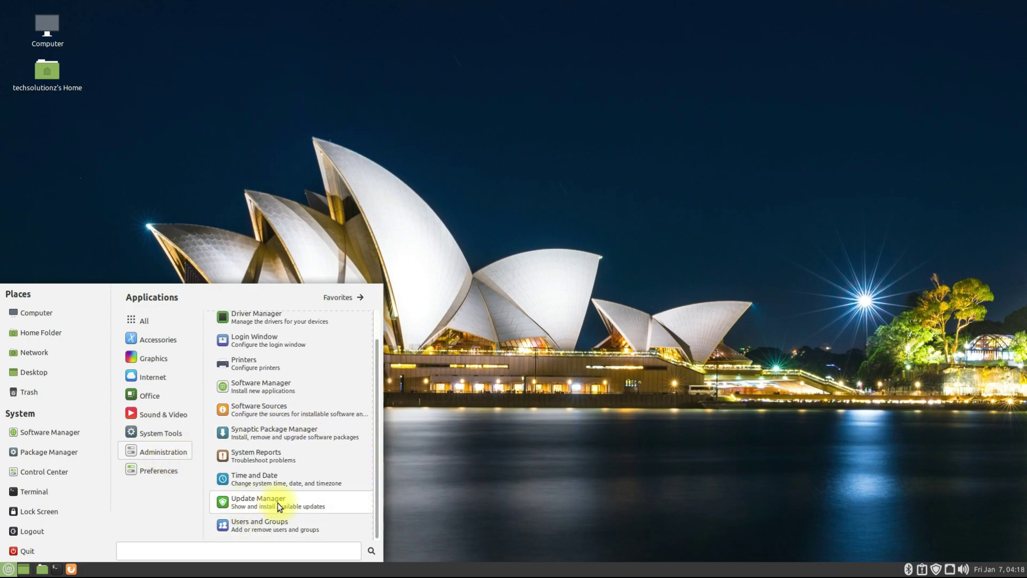
pyautogui.click(265, 502)
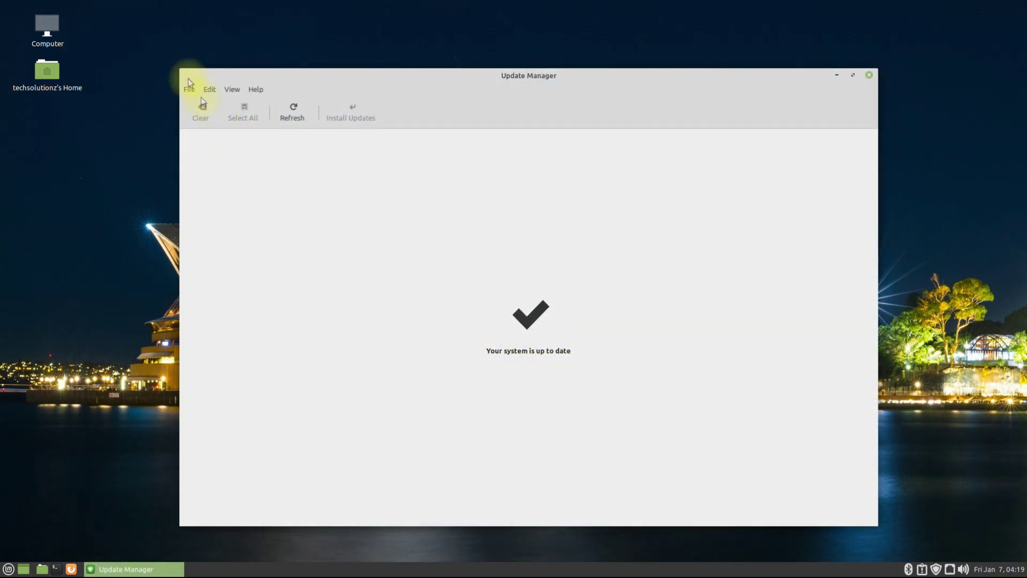
pyautogui.click(209, 88)
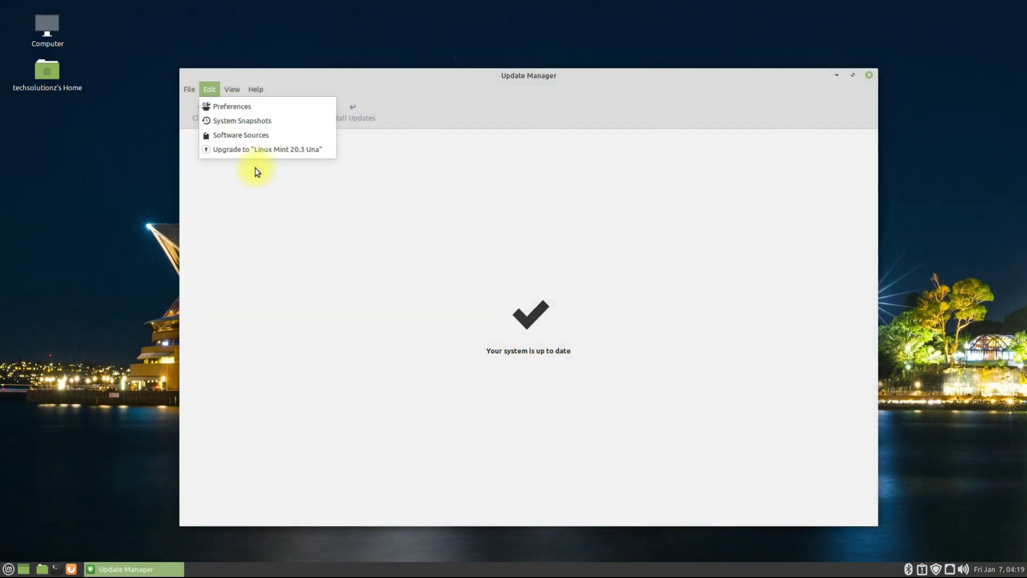
pyautogui.click(285, 152)
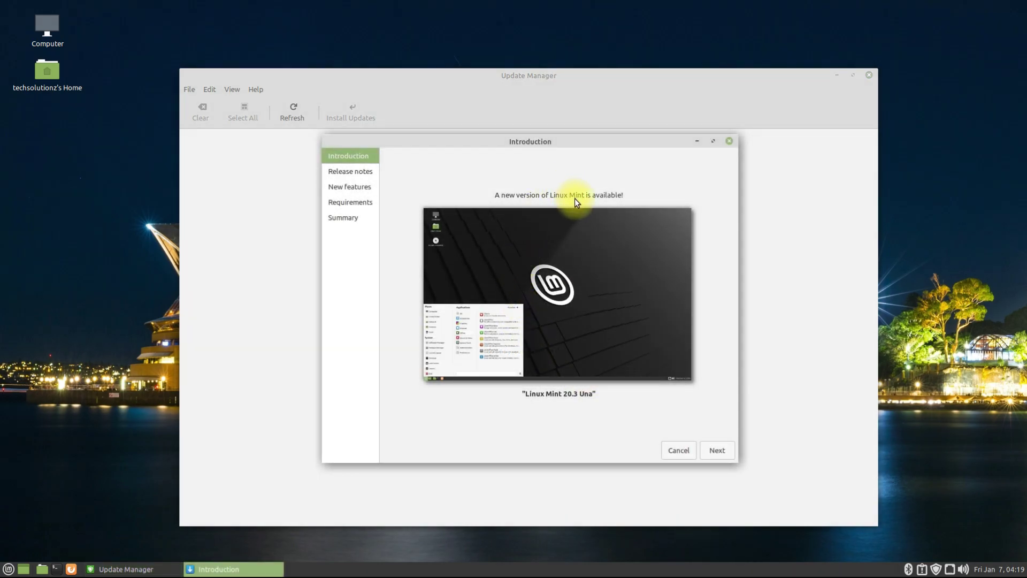
# Page past the release notes and new features, then tick 'I understand the risk' on Requirements.
pyautogui.click(722, 452)
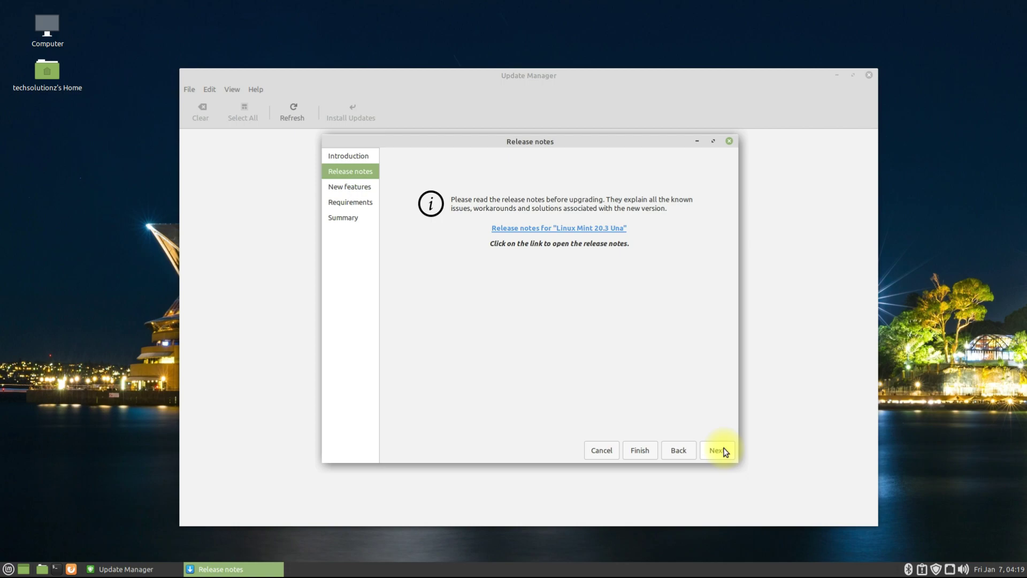
pyautogui.click(726, 452)
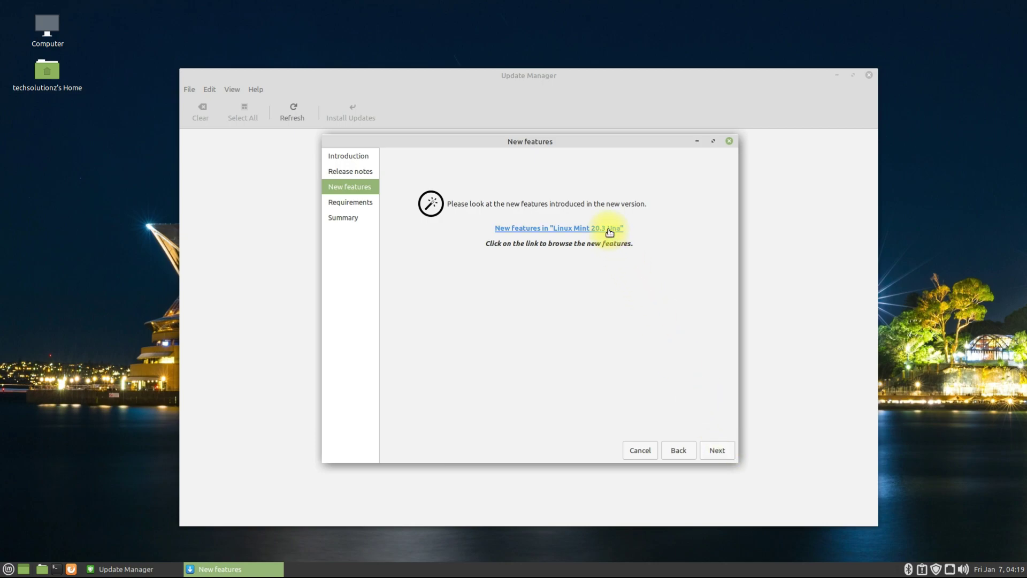
pyautogui.click(716, 449)
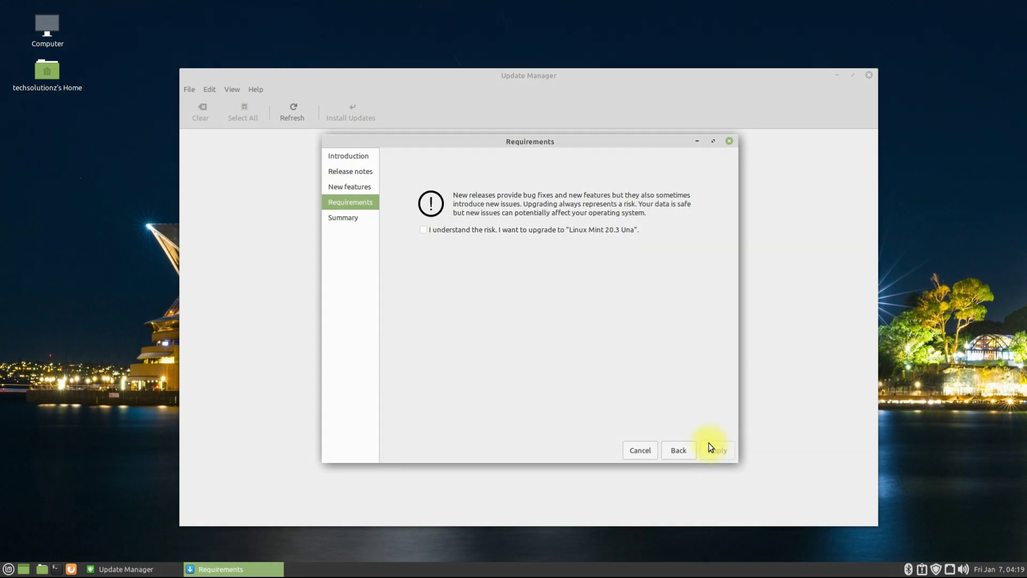
pyautogui.click(467, 244)
# Apply the 20.3 upgrade and expand the individual file list to watch packages download and install.
pyautogui.click(717, 450)
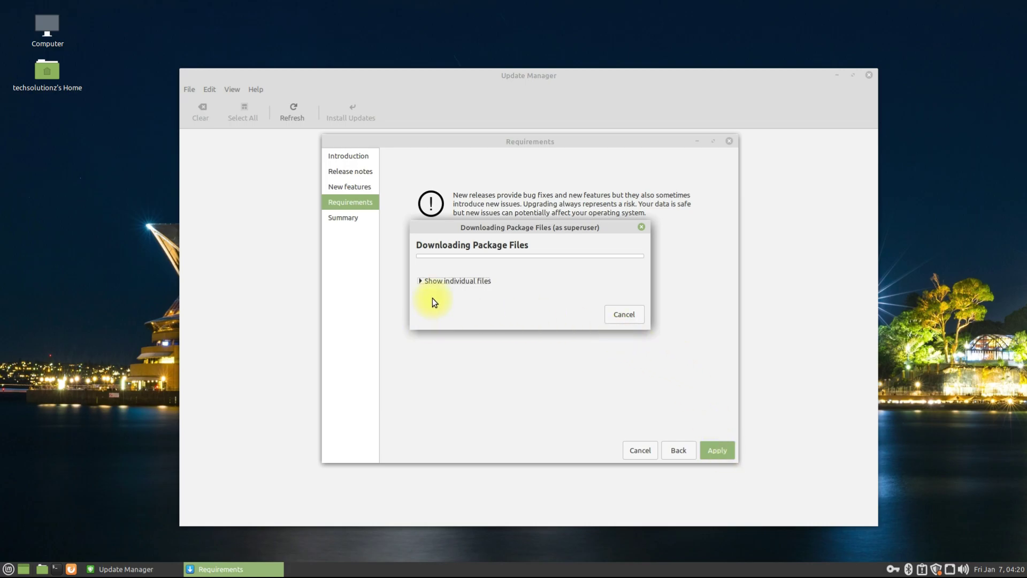
pyautogui.click(430, 280)
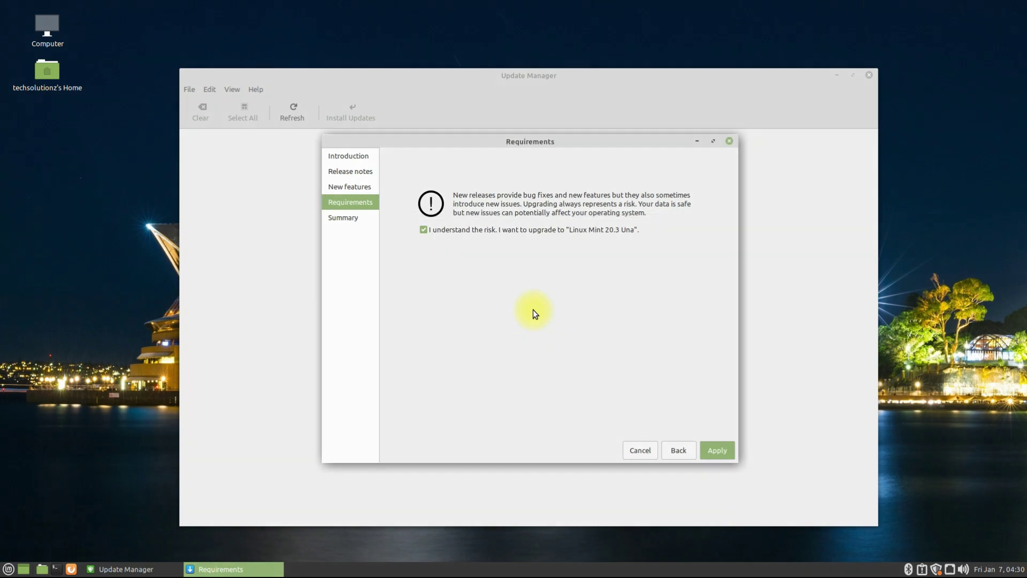
# Close the upgrade wizard and Update Manager, then restart from the menu's Quit options.
pyautogui.click(729, 141)
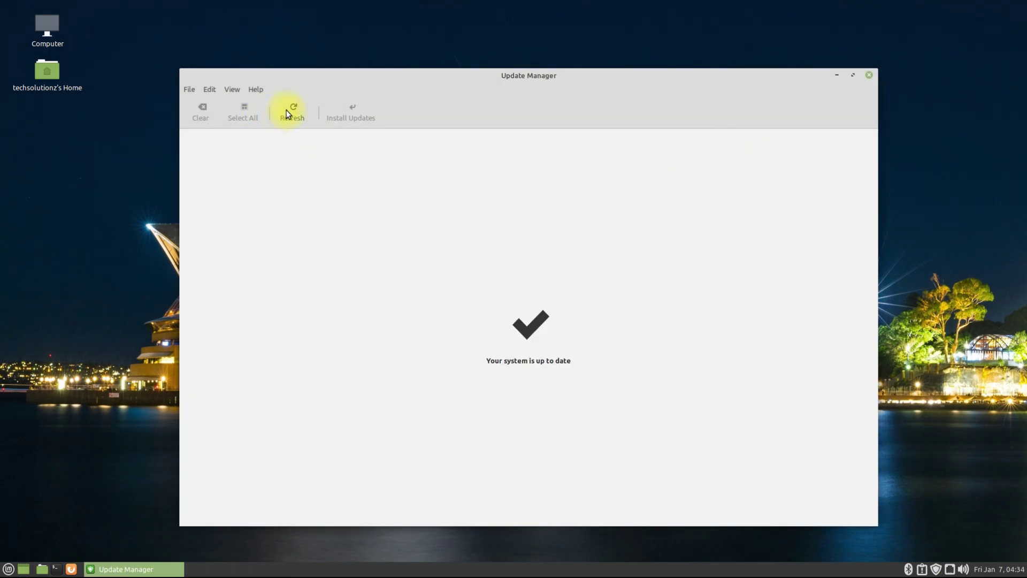
pyautogui.click(871, 76)
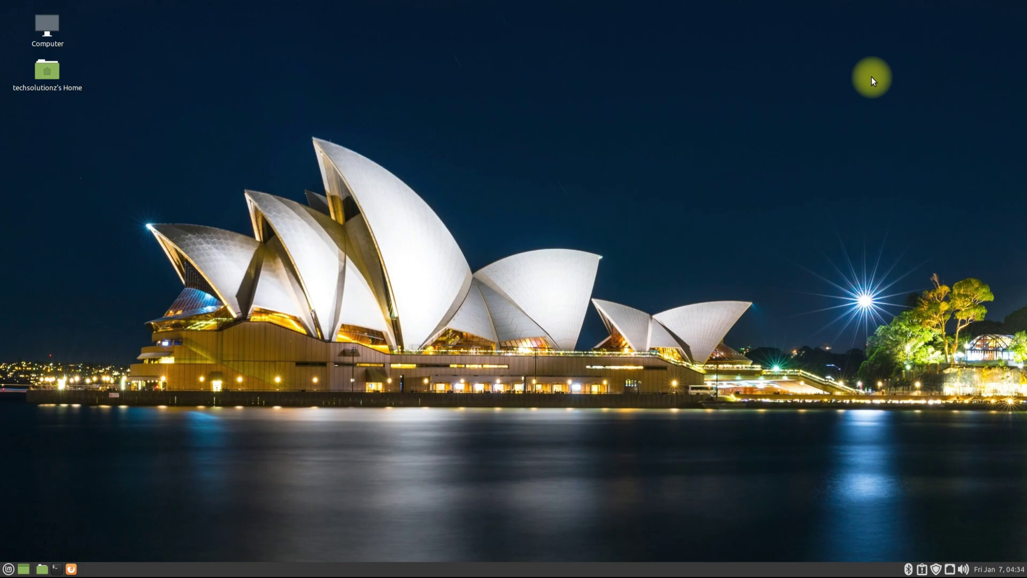
pyautogui.click(8, 569)
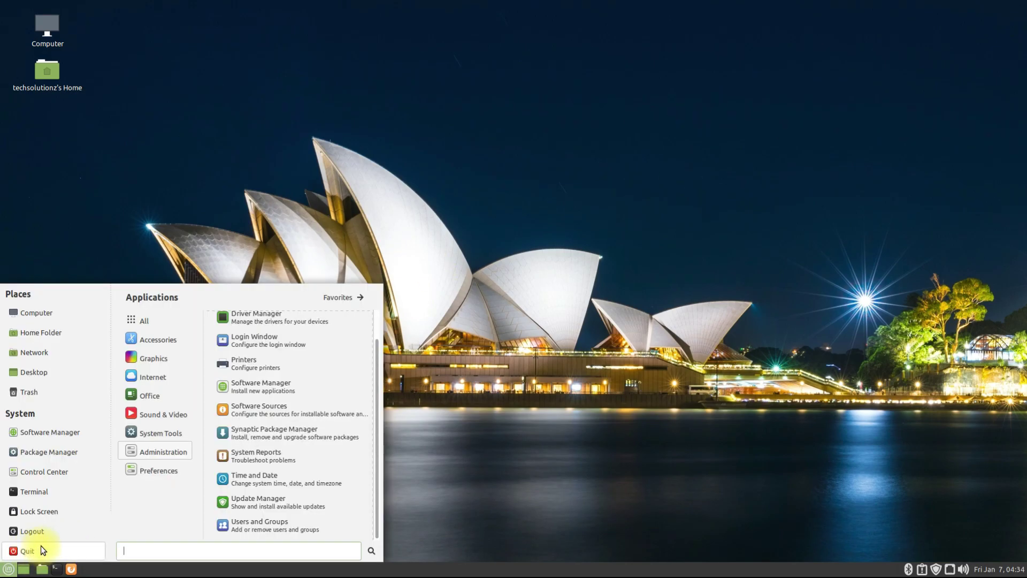
pyautogui.click(27, 551)
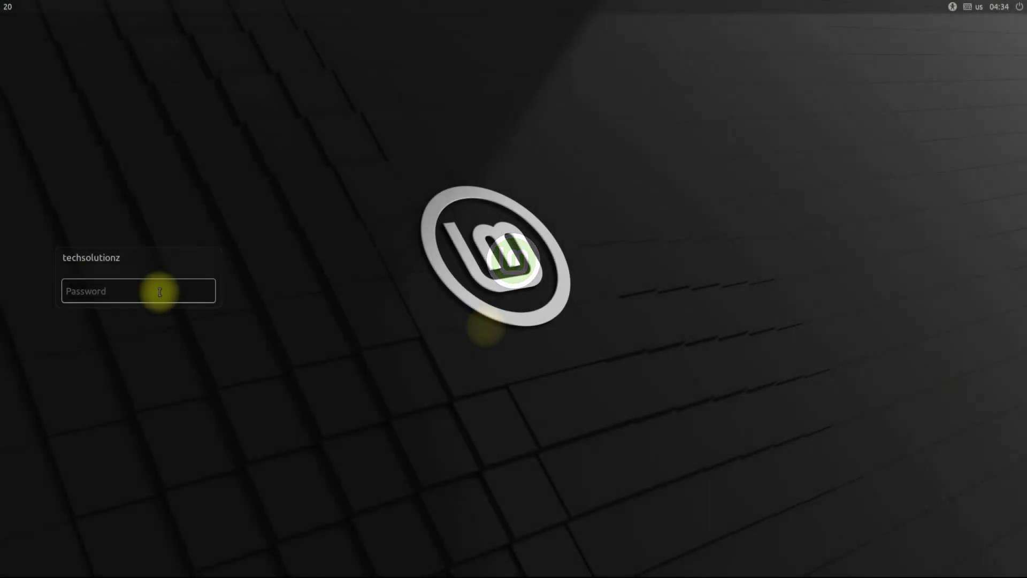
# Log back in with the account password and close the Welcome screen.
pyautogui.write('•••••')
pyautogui.press('Return')
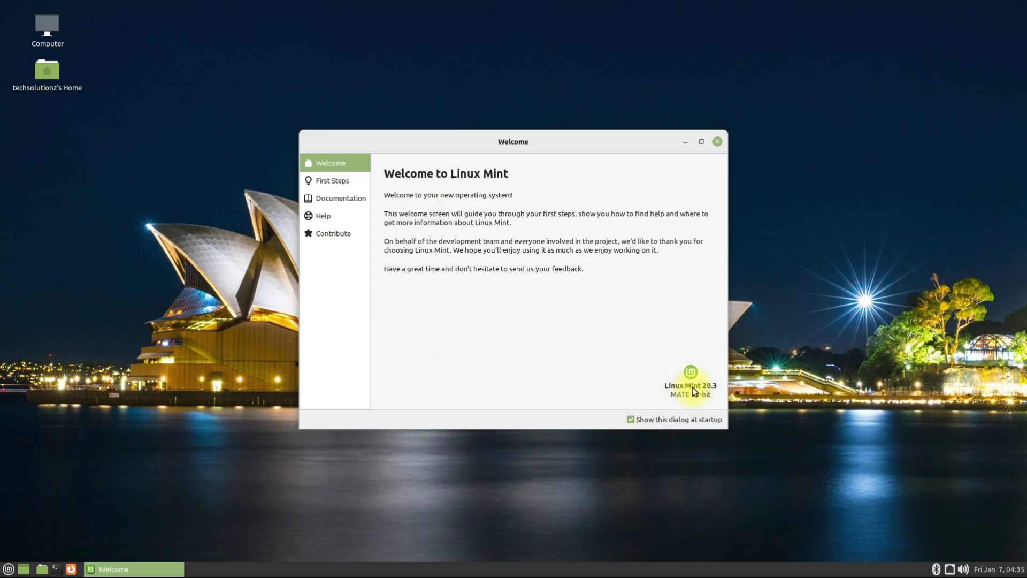
pyautogui.click(718, 142)
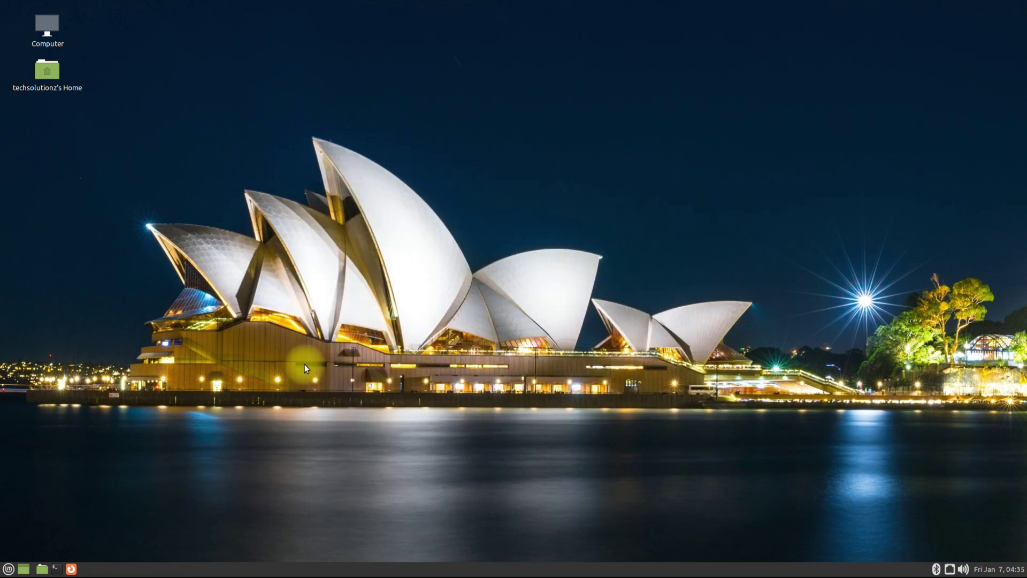
pyautogui.click(58, 569)
pyautogui.write('sc')
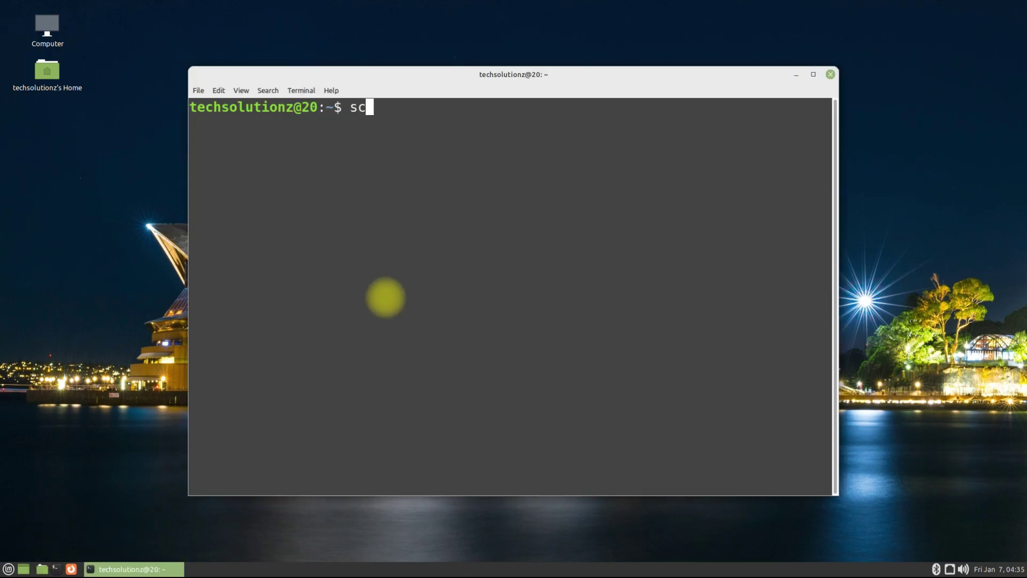
pyautogui.write('reenfetch')
pyautogui.press('Return')
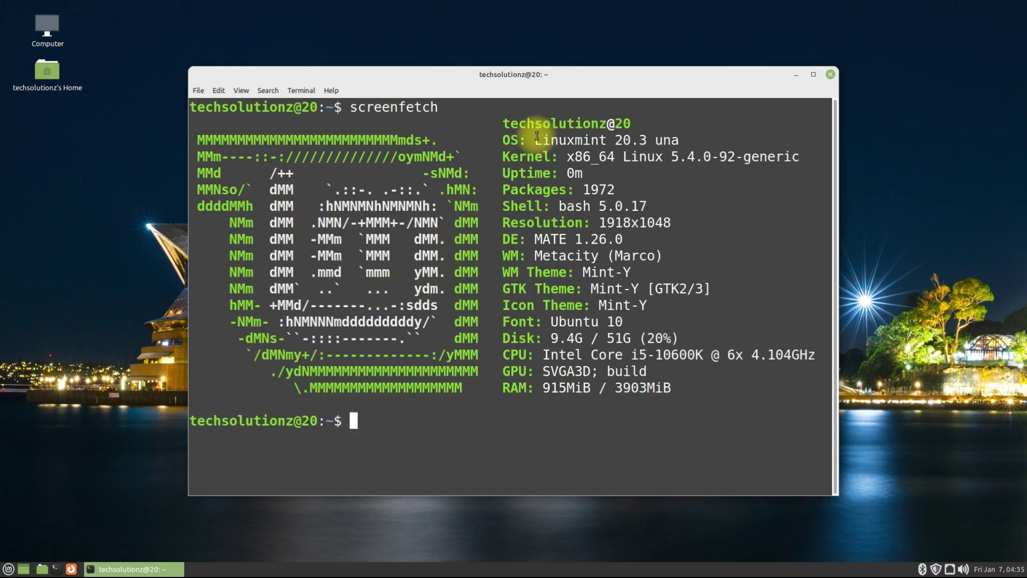
pyautogui.moveTo(535, 139); pyautogui.dragTo(681, 141)
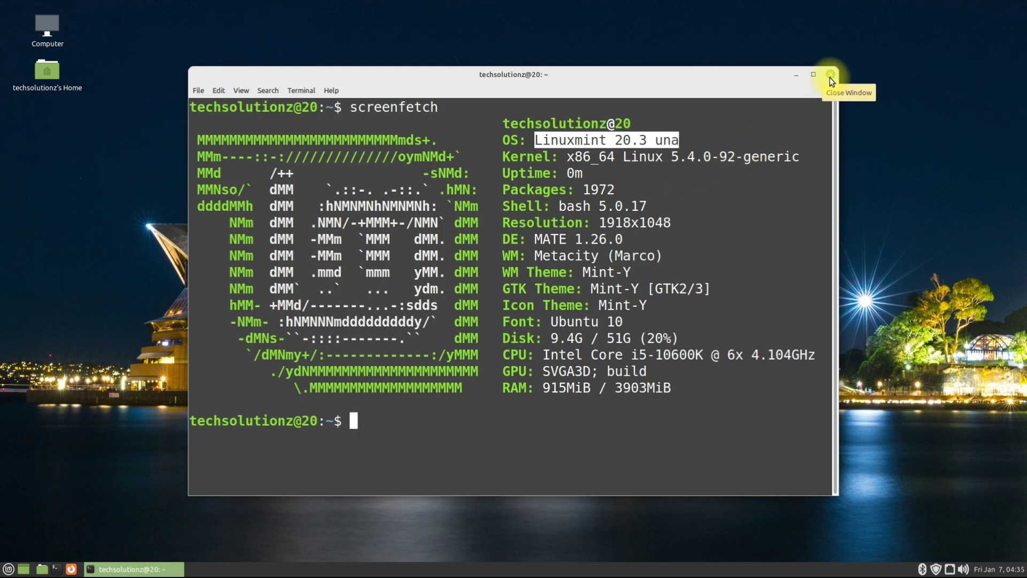
pyautogui.click(465, 421)
pyautogui.write('ex')
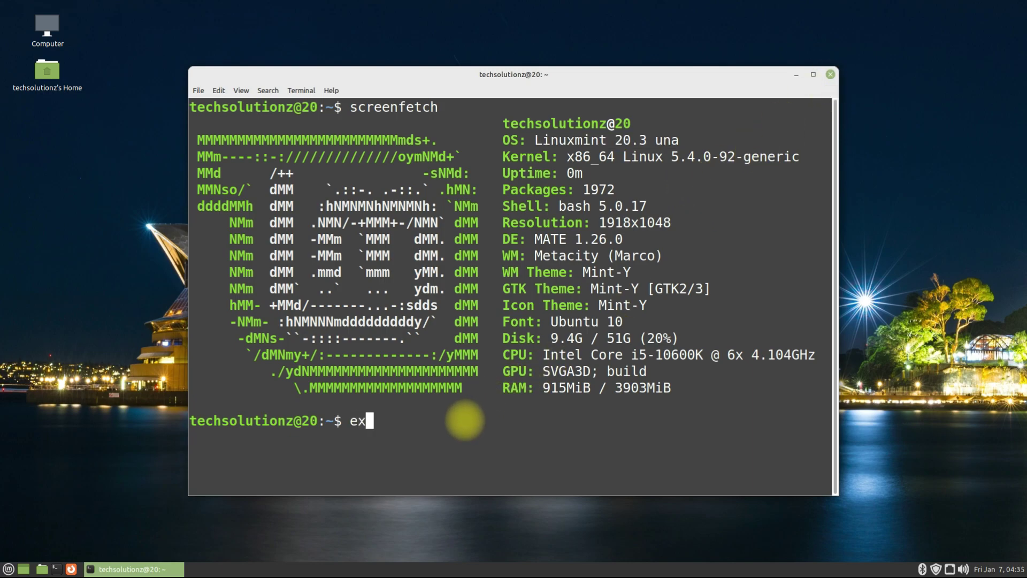
pyautogui.write('it')
pyautogui.press('Return')
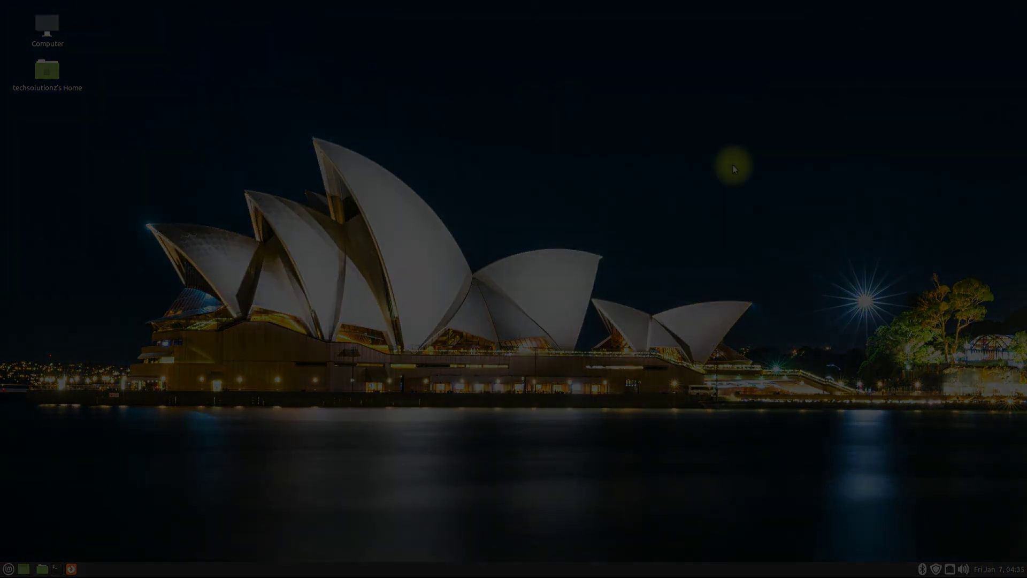